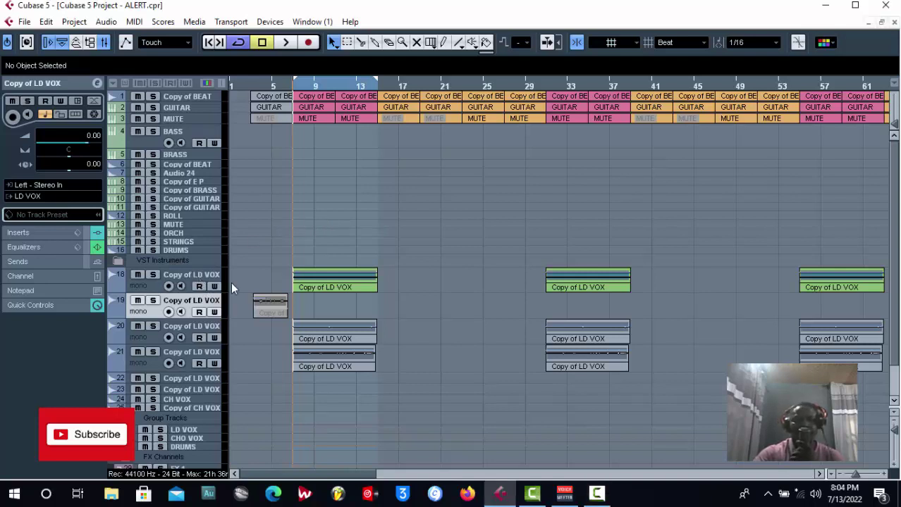
# - Open track 18's Copy of LD VOX part in the Audio Part Editor, zoomed out with an enlarged waveform
pyautogui.click(205, 279)
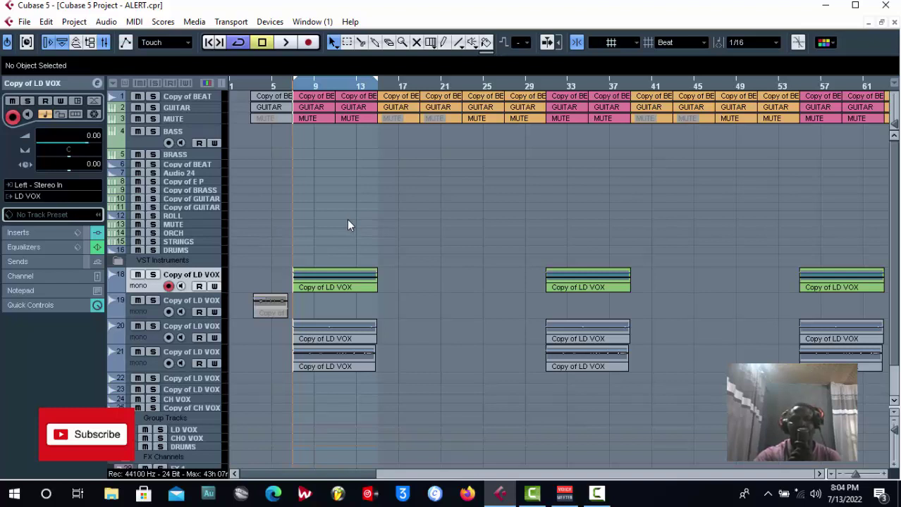
pyautogui.click(319, 284)
pyautogui.doubleClick(319, 284)
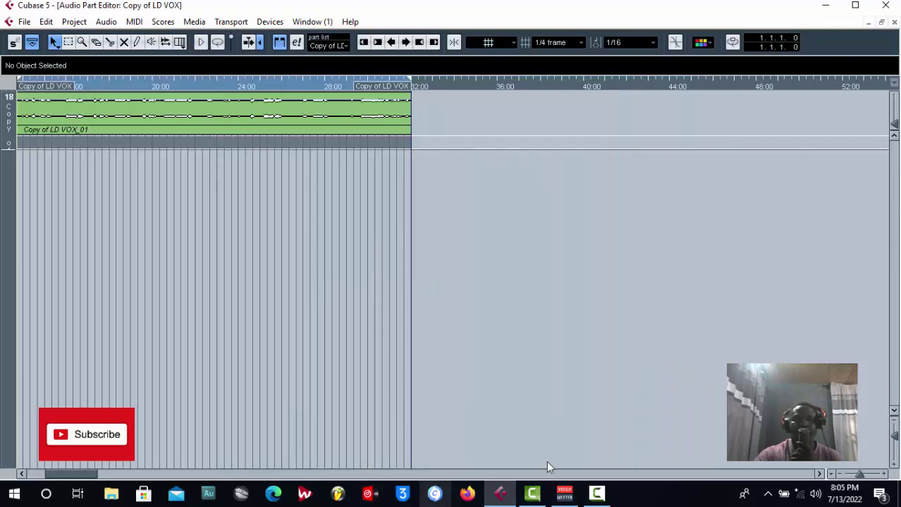
pyautogui.click(840, 477)
pyautogui.click(840, 477)
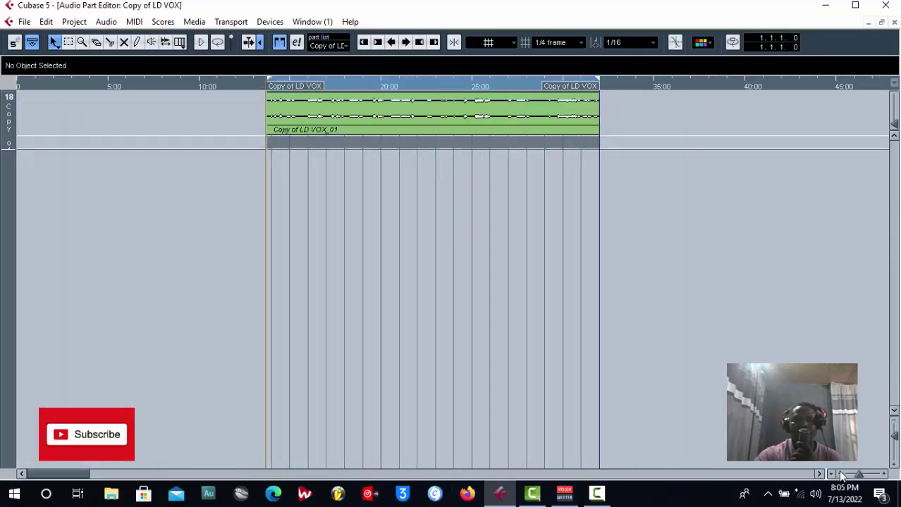
pyautogui.click(31, 41)
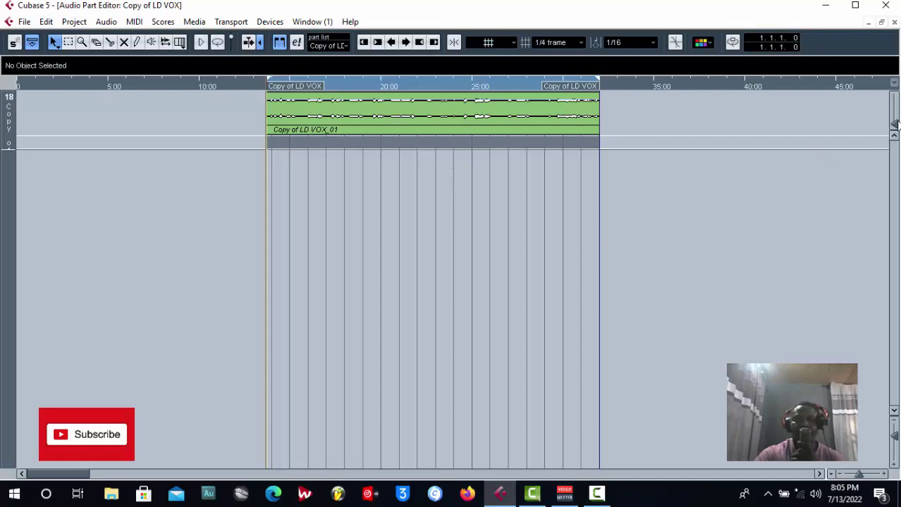
pyautogui.moveTo(892, 126); pyautogui.dragTo(892, 121)
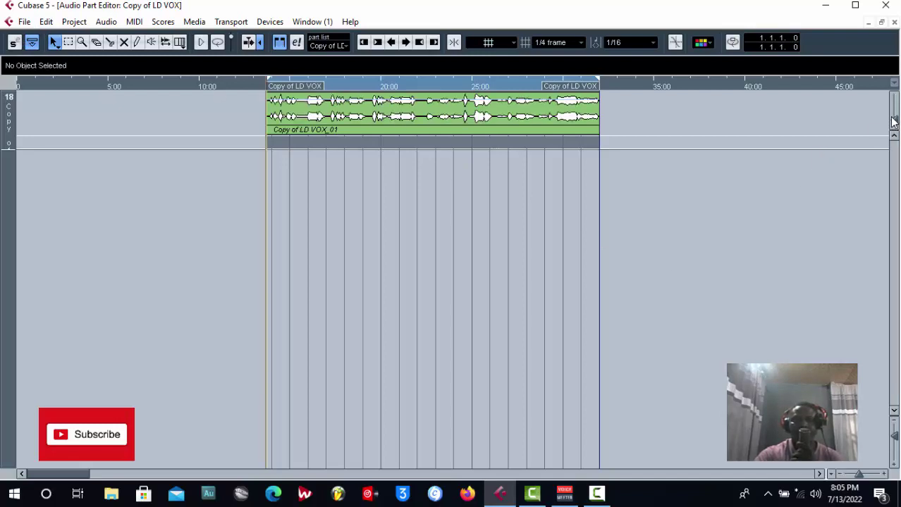
pyautogui.moveTo(893, 437); pyautogui.dragTo(895, 444)
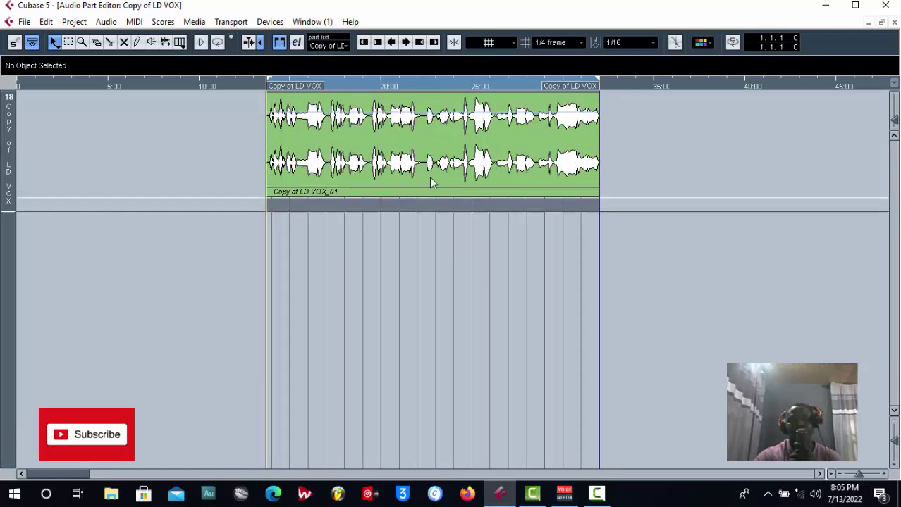
pyautogui.click(894, 22)
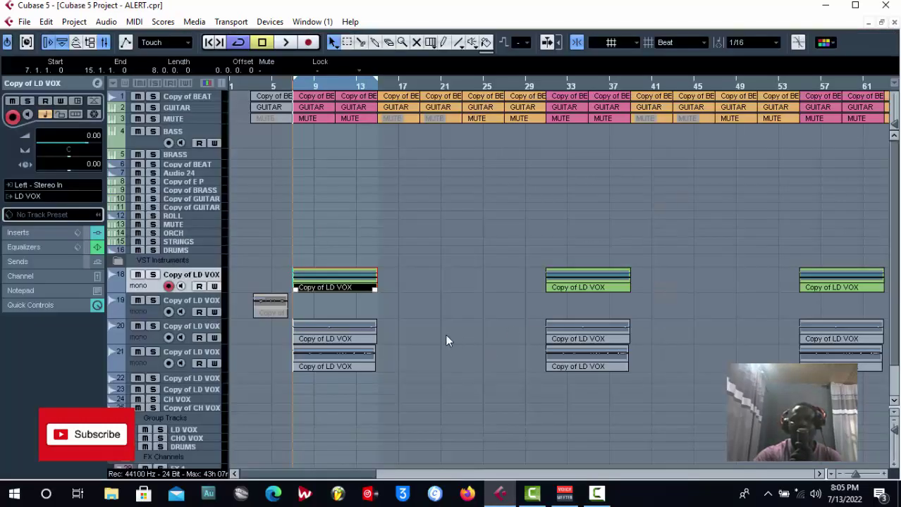
# - Inspect the track 21 vocal part in its editor, then select only the track 18 vocal event
pyautogui.doubleClick(344, 356)
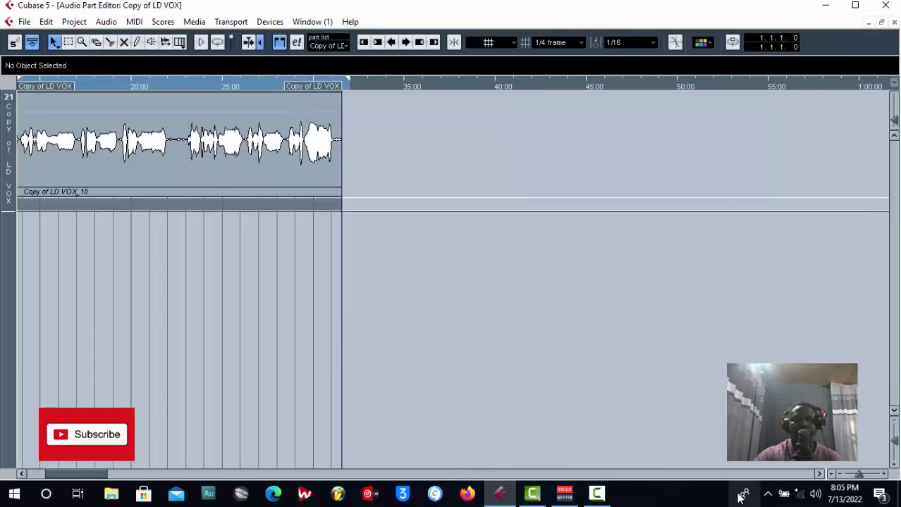
pyautogui.moveTo(851, 479); pyautogui.dragTo(840, 479)
pyautogui.click(363, 179)
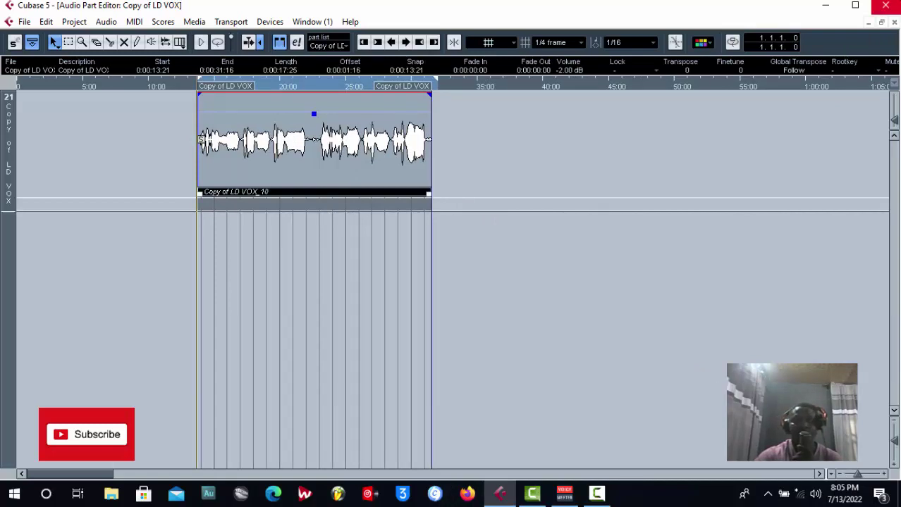
pyautogui.click(893, 22)
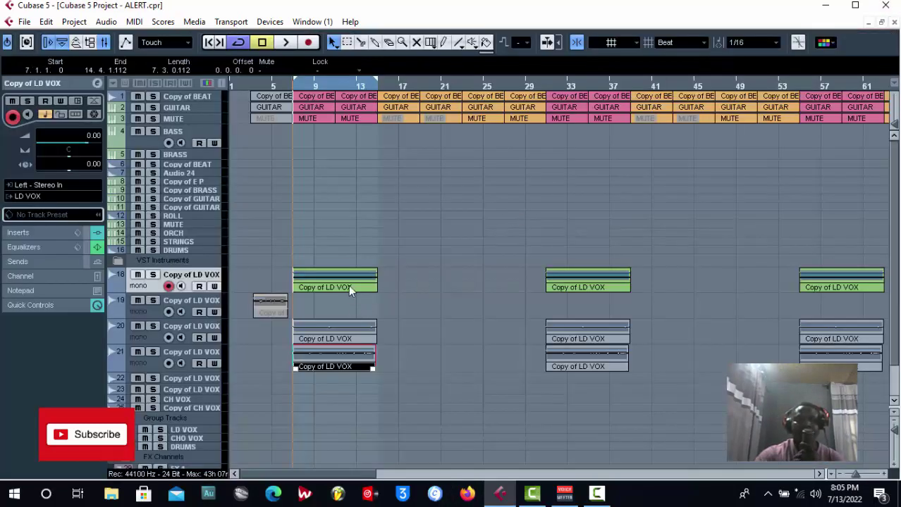
pyautogui.moveTo(342, 388); pyautogui.dragTo(351, 288)
pyautogui.click(357, 285)
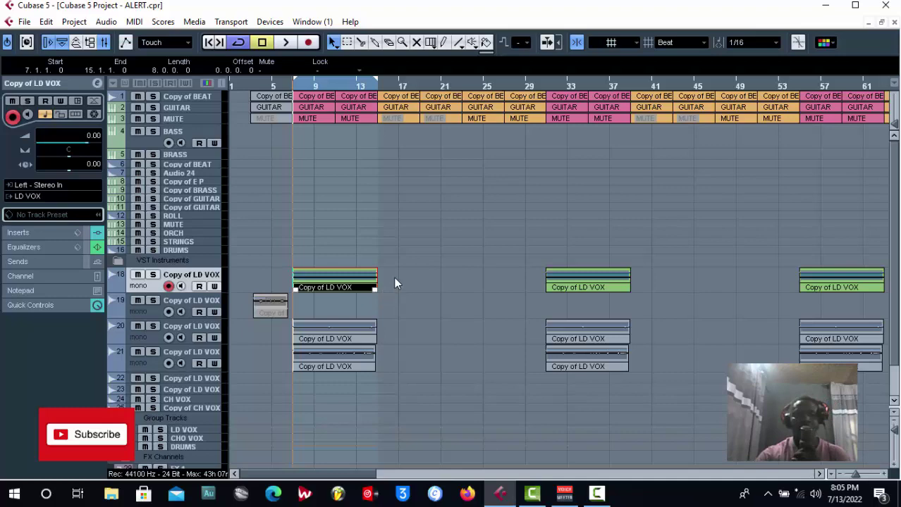
# - Reopen the track 18 vocal part in the editor and select its audio event
pyautogui.doubleClick(337, 284)
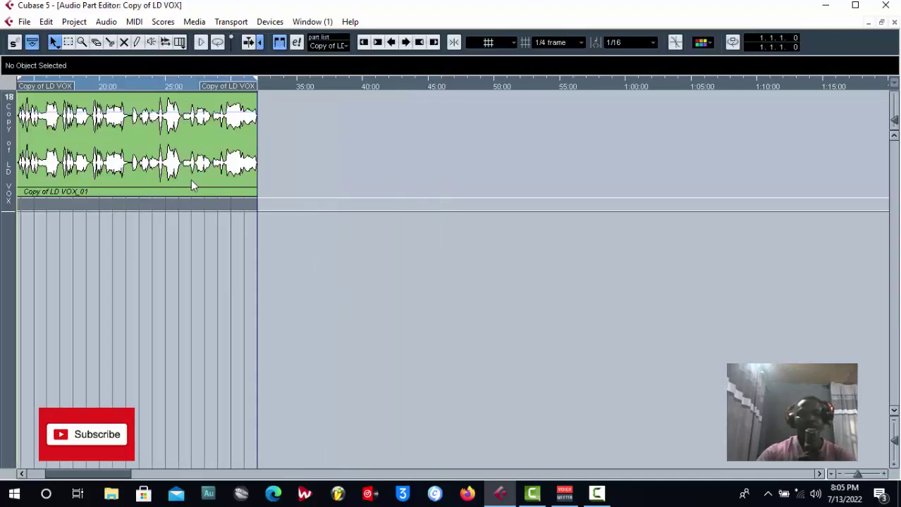
pyautogui.moveTo(96, 474); pyautogui.dragTo(85, 477)
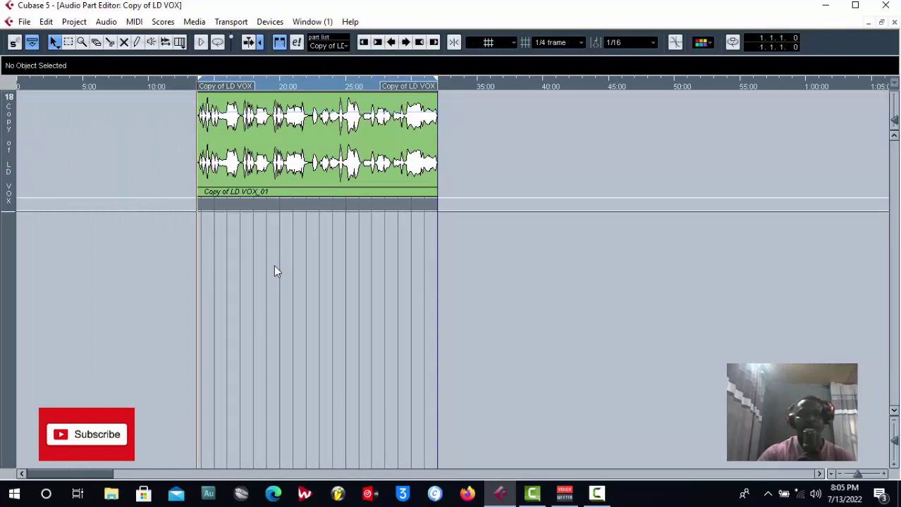
pyautogui.click(301, 163)
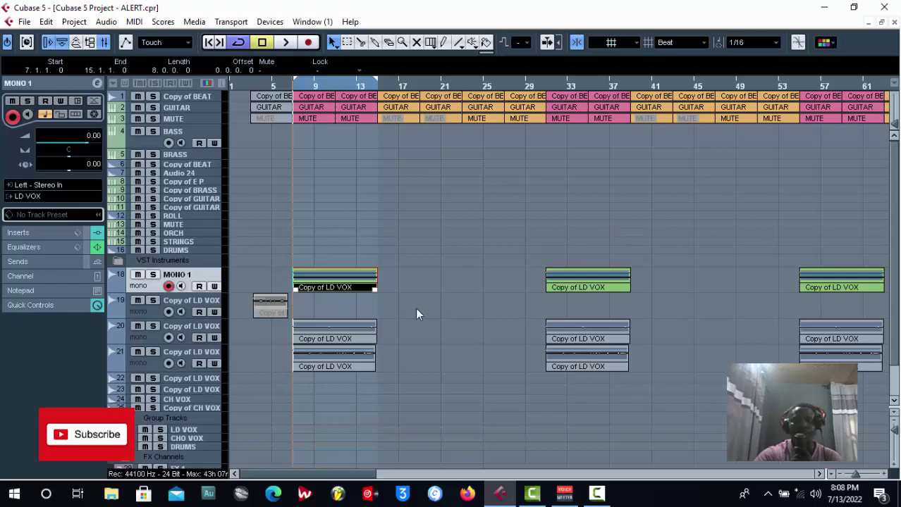
# - Select the track 18 vocal event and open the Pool with Ctrl+P
pyautogui.click(380, 234)
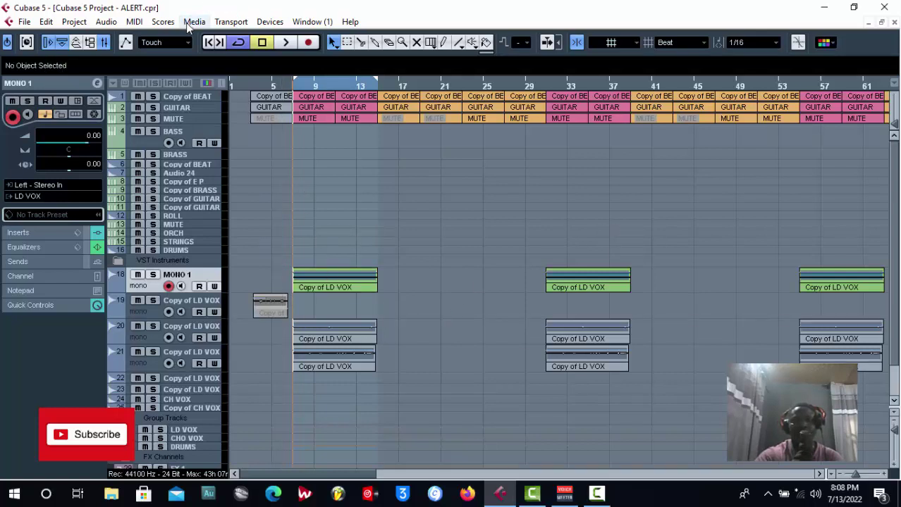
pyautogui.click(339, 292)
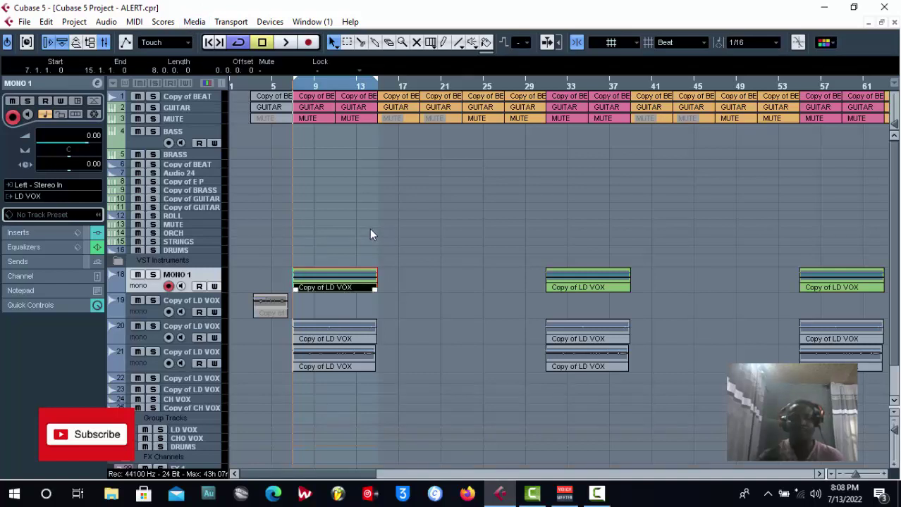
pyautogui.hotkey('ctrl', 'p')
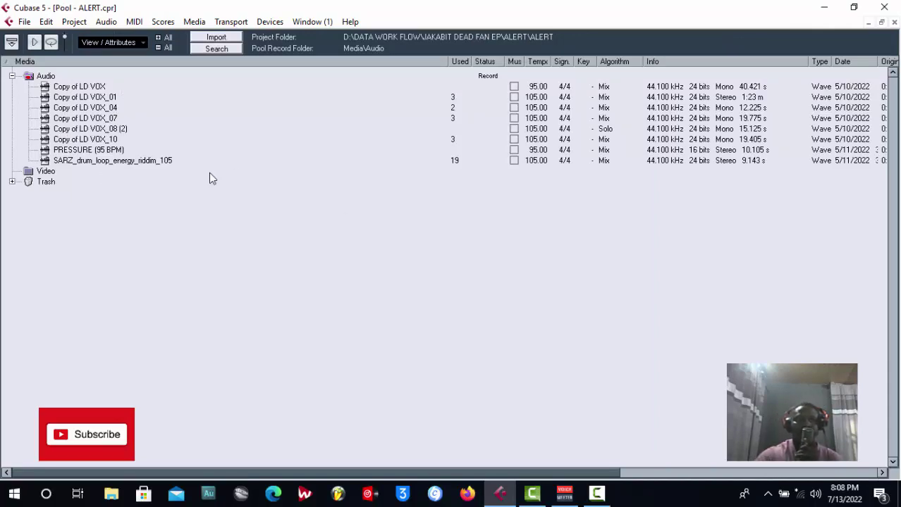
# - Resize the Pool to show the file info columns and select Copy of LD VOX_01
pyautogui.click(881, 22)
pyautogui.moveTo(459, 160); pyautogui.dragTo(685, 96)
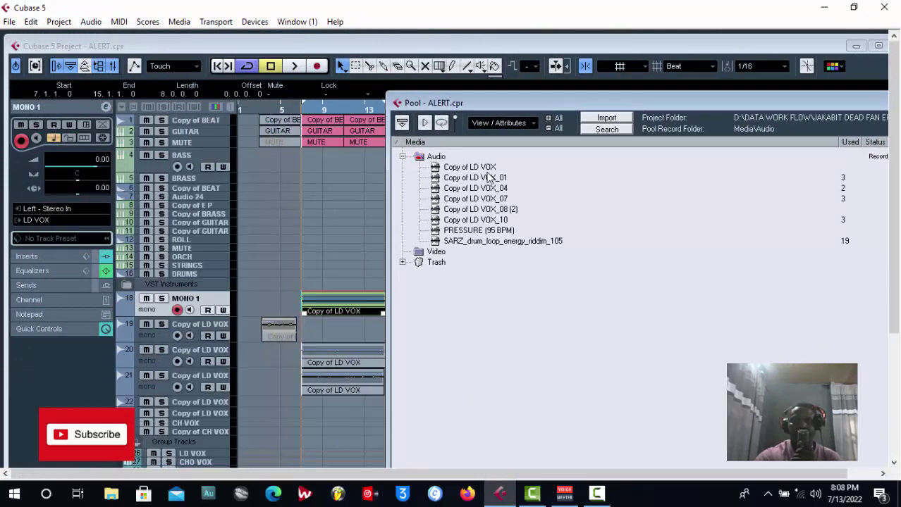
pyautogui.moveTo(622, 103); pyautogui.dragTo(378, 114)
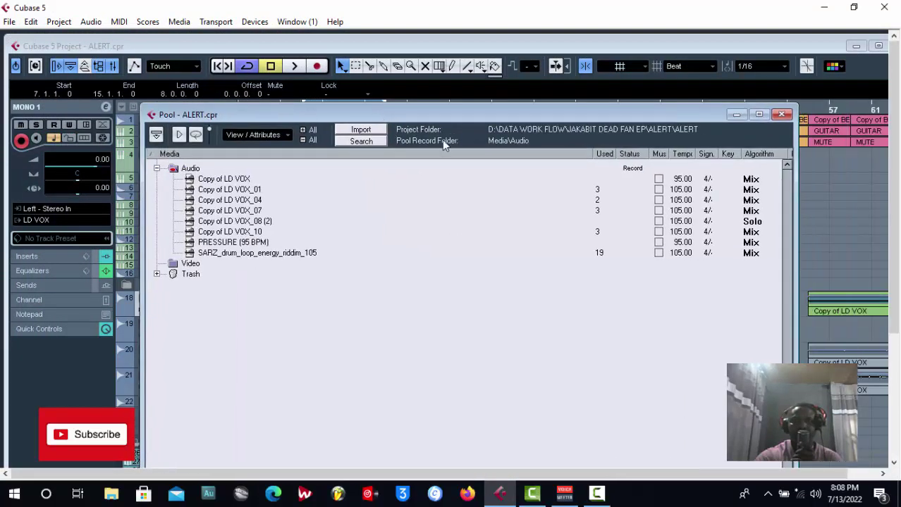
pyautogui.click(758, 115)
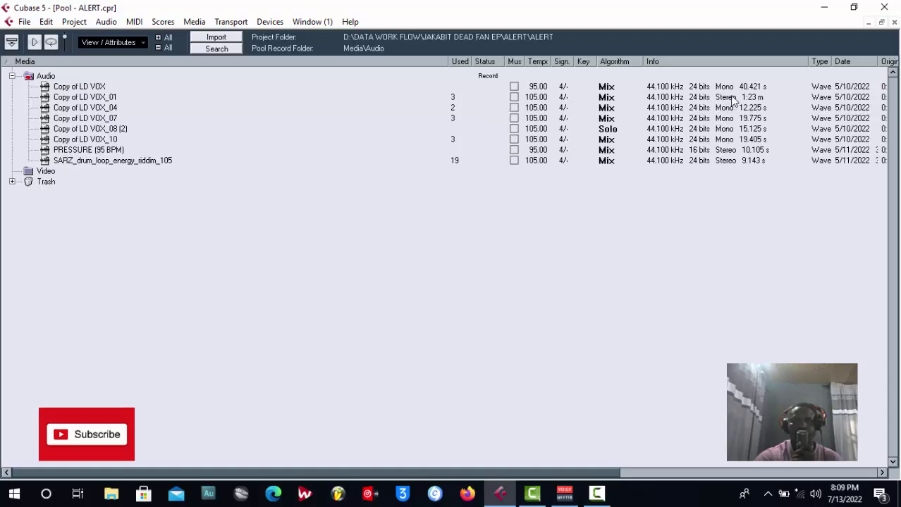
pyautogui.click(90, 101)
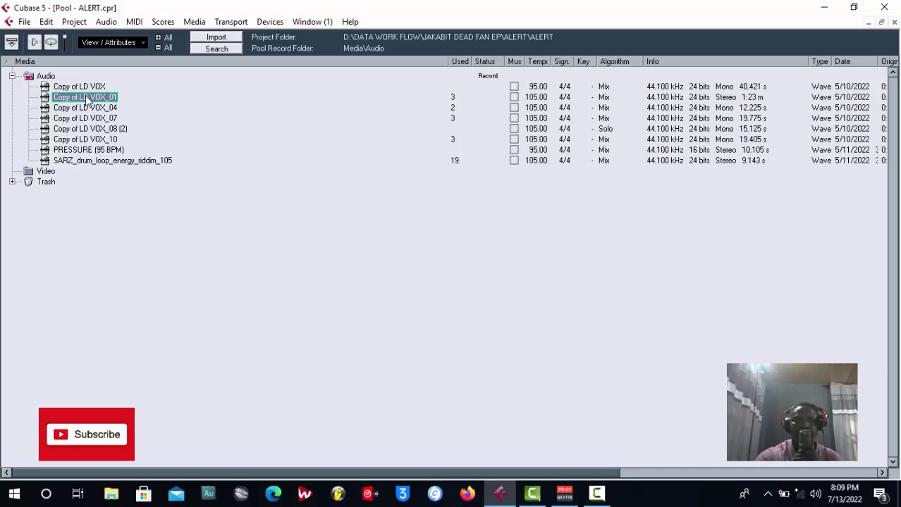
# - Convert Copy of LD VOX_01 to Mono with Convert Files, replacing the original file
pyautogui.rightClick(85, 101)
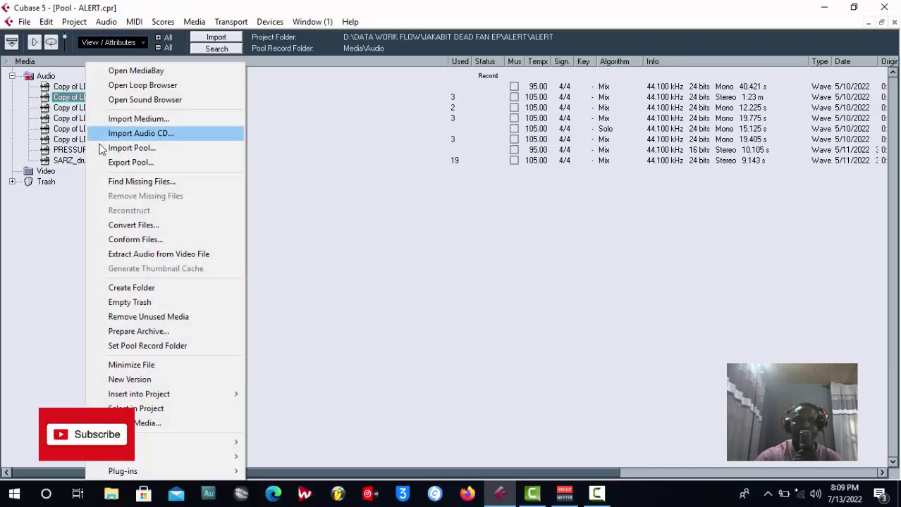
pyautogui.click(143, 227)
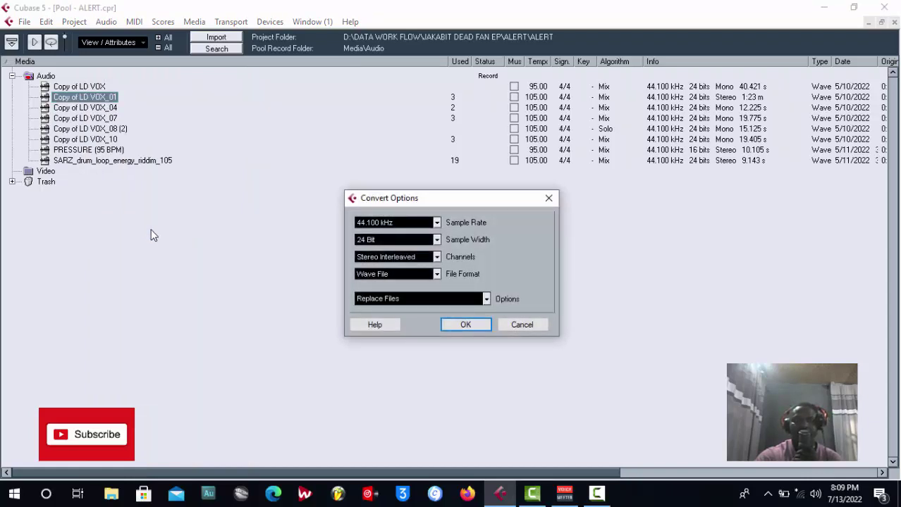
pyautogui.click(436, 256)
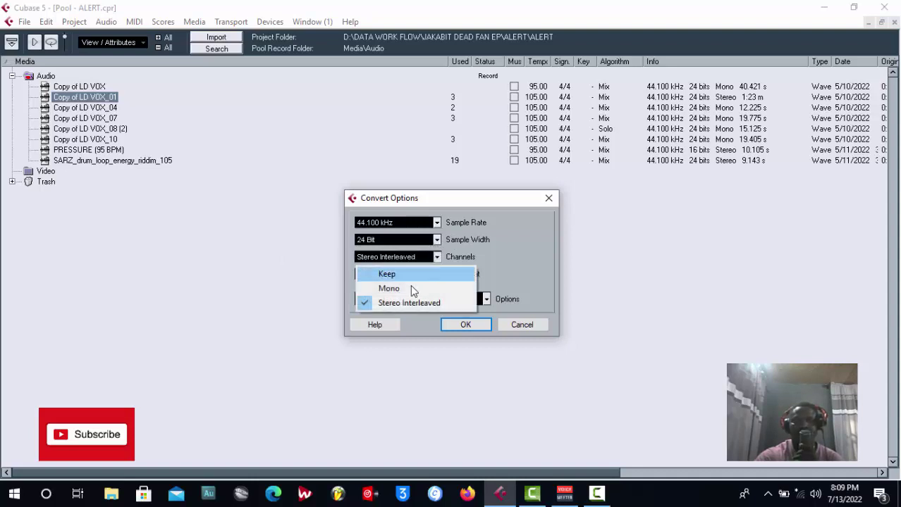
pyautogui.click(410, 285)
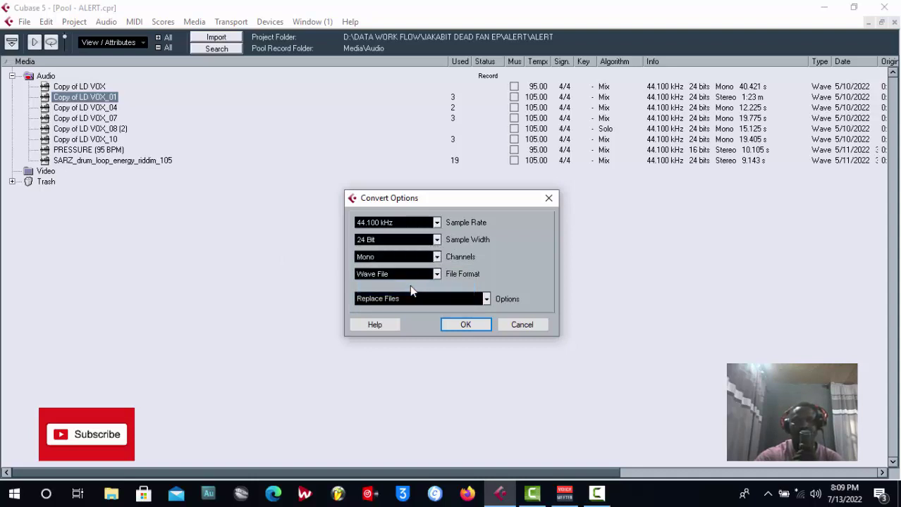
pyautogui.click(465, 325)
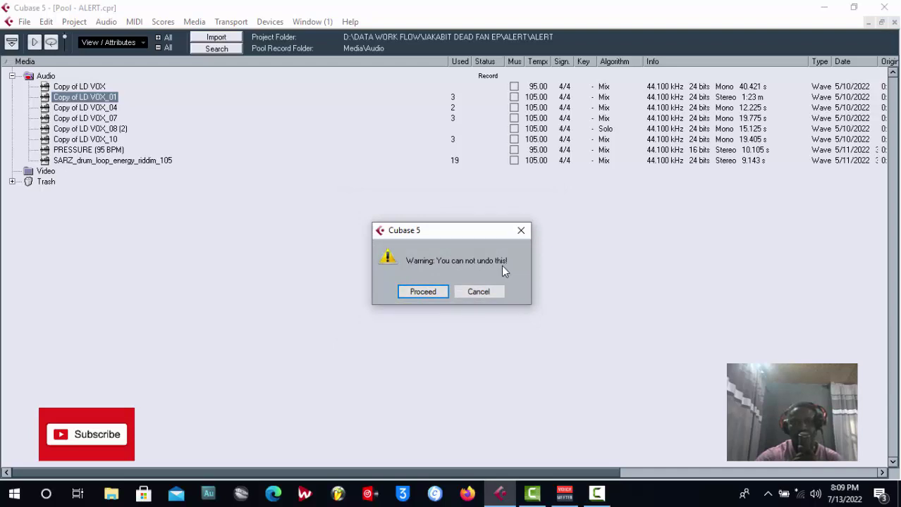
pyautogui.click(430, 291)
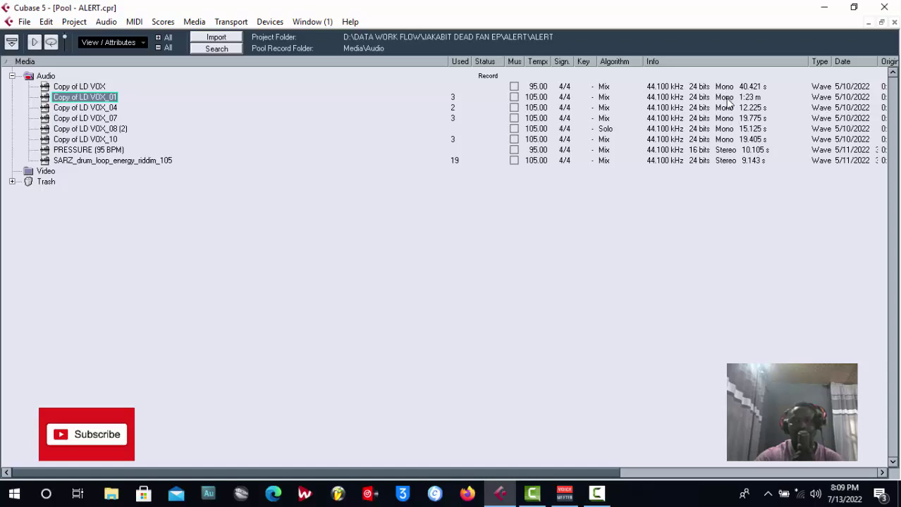
pyautogui.click(895, 24)
pyautogui.doubleClick(351, 279)
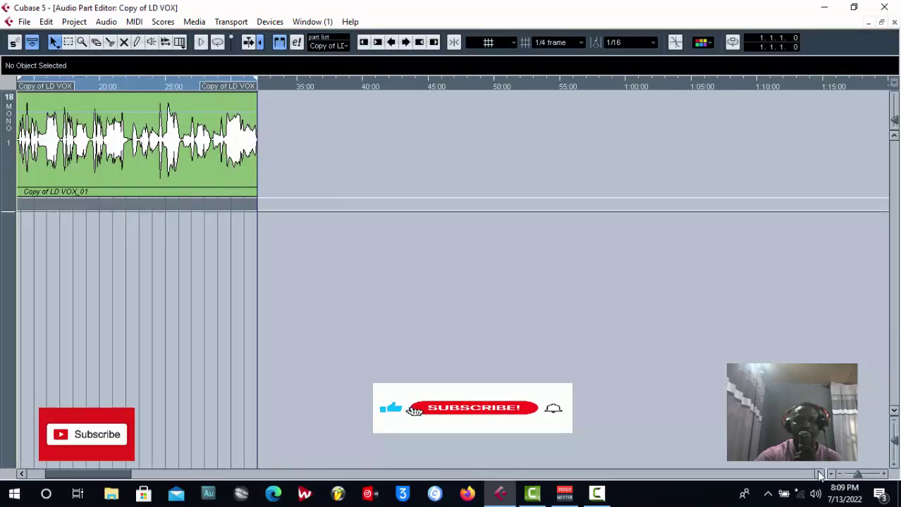
pyautogui.press('g')
pyautogui.press('g')
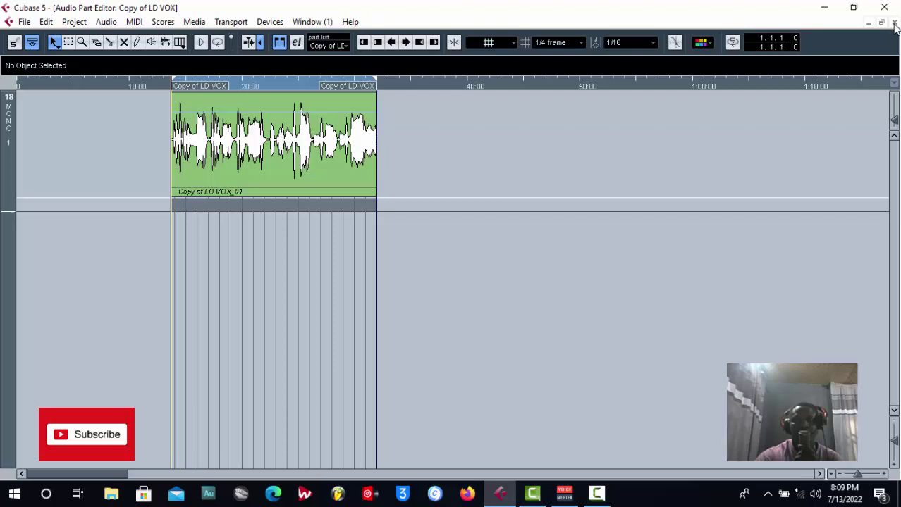
pyautogui.click(252, 143)
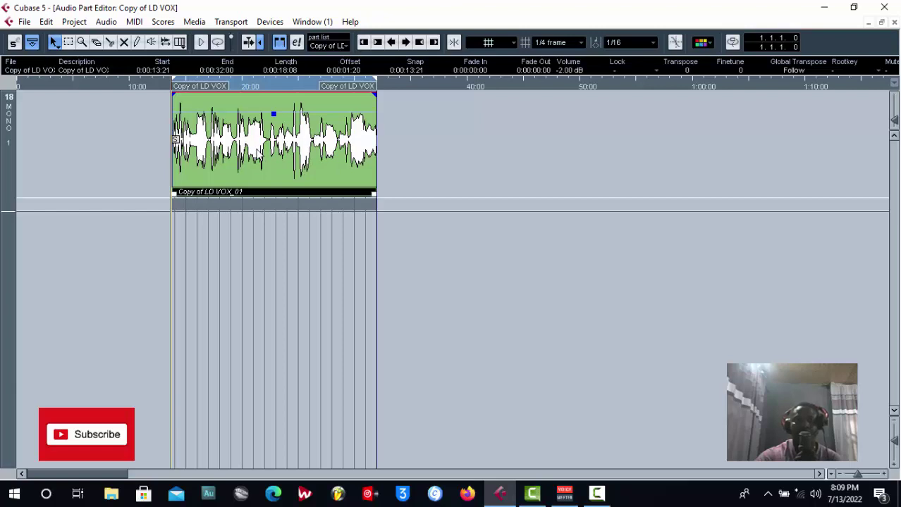
pyautogui.click(893, 23)
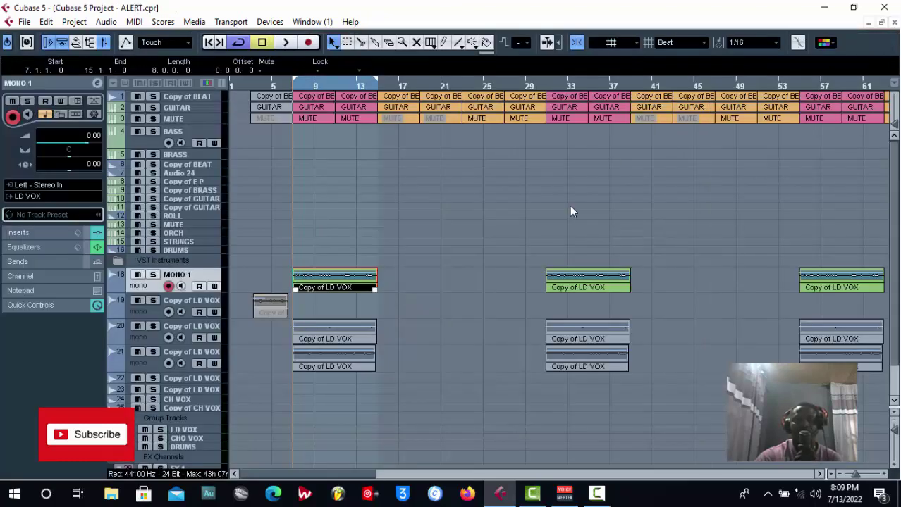
pyautogui.click(451, 225)
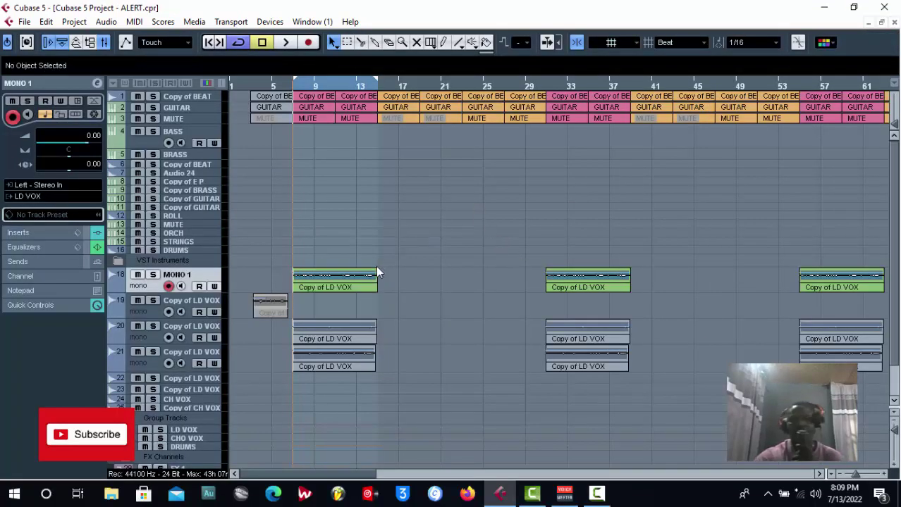
pyautogui.click(368, 277)
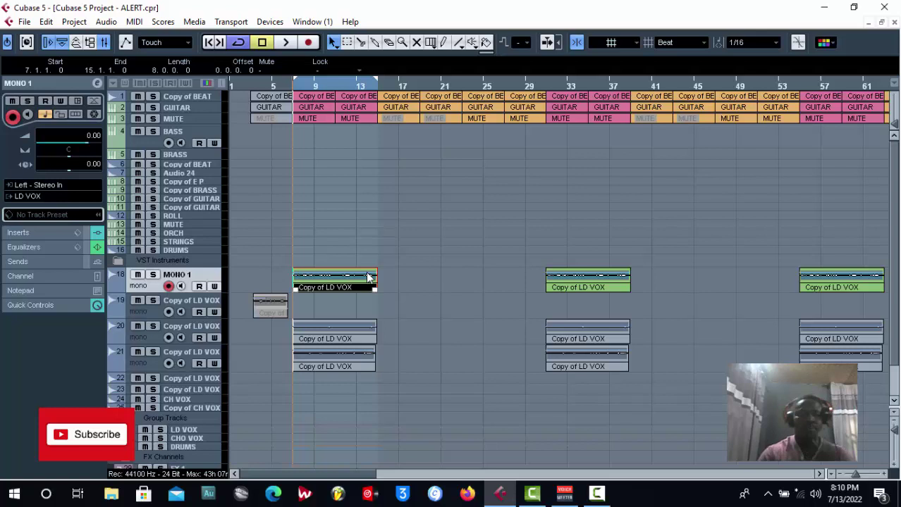
pyautogui.hotkey('ctrl', 'p')
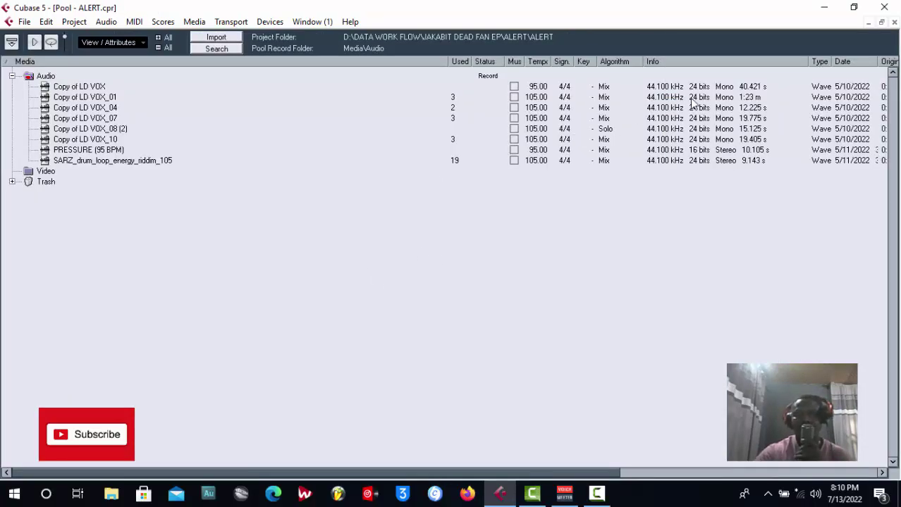
# - Convert Copy of LD VOX_01 to Stereo Interleaved, replacing the original file
pyautogui.click(93, 99)
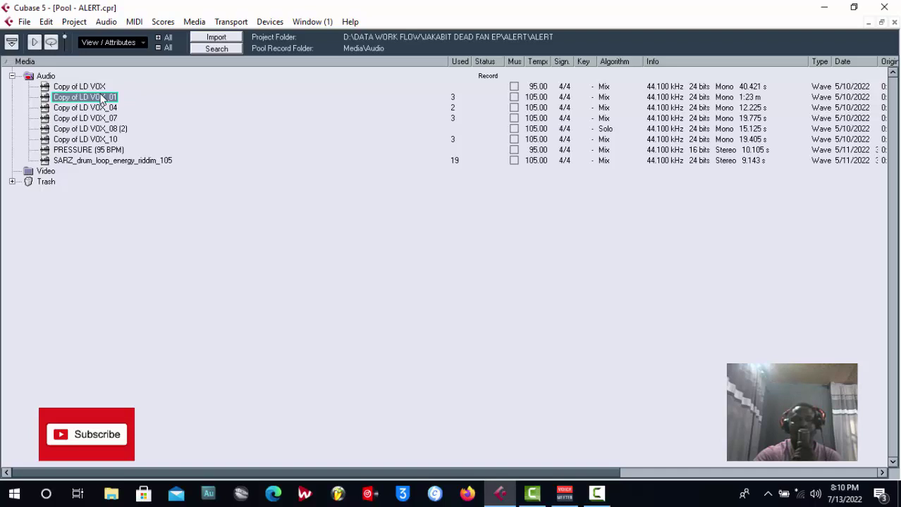
pyautogui.rightClick(102, 99)
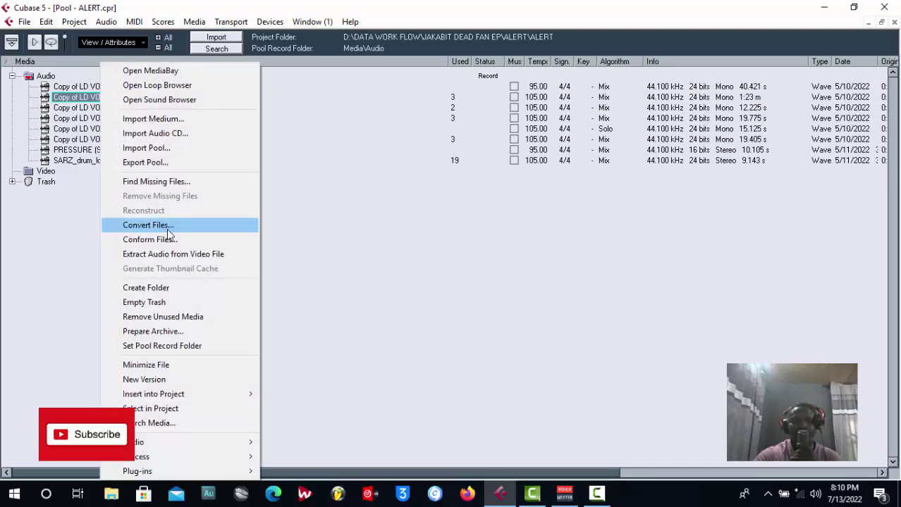
pyautogui.click(168, 227)
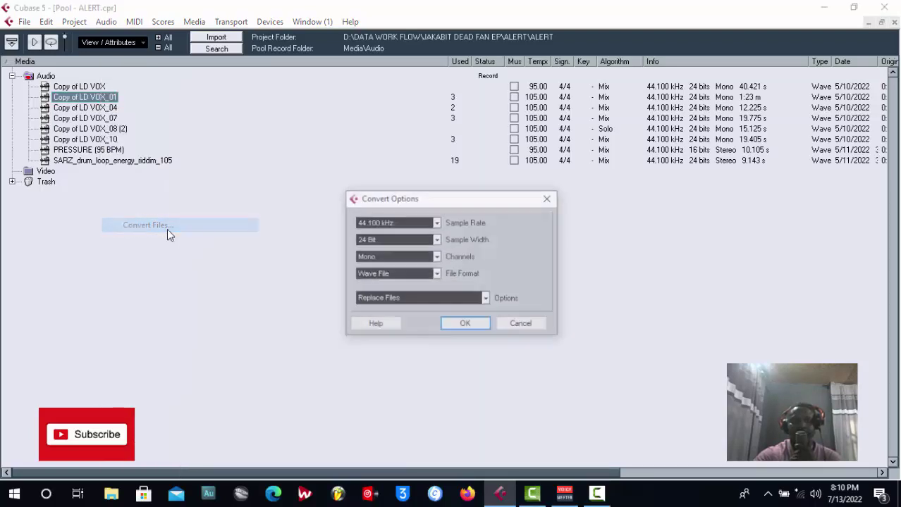
pyautogui.click(437, 259)
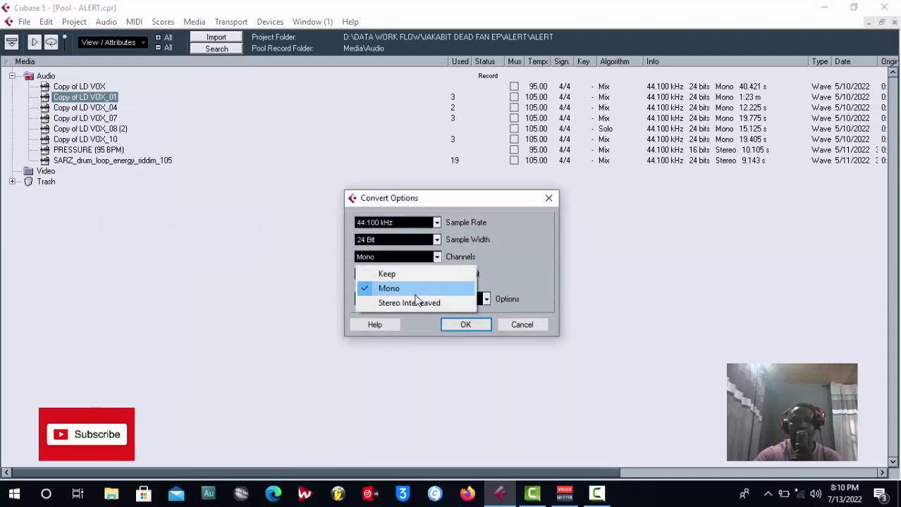
pyautogui.click(412, 305)
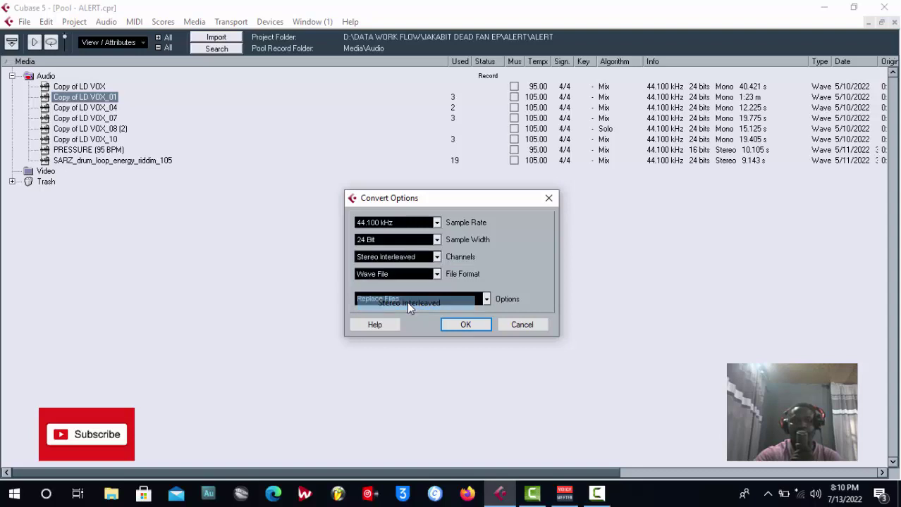
pyautogui.click(476, 323)
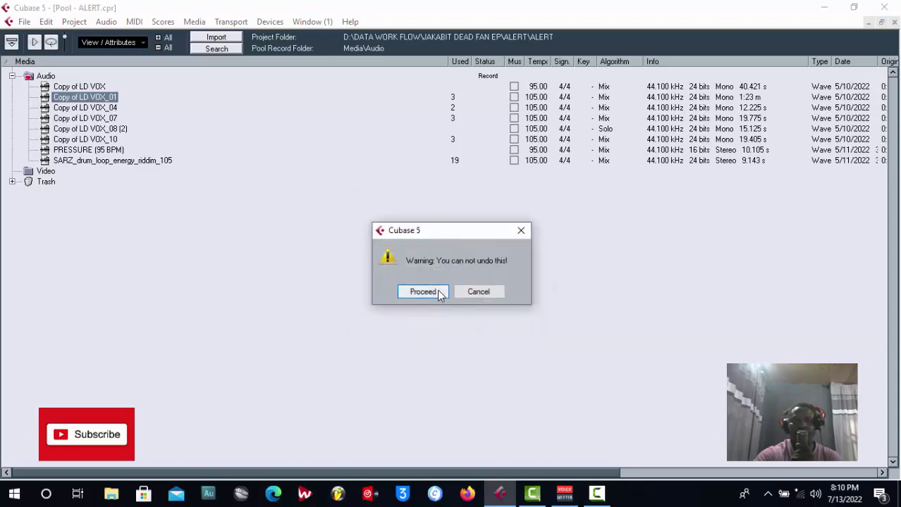
pyautogui.click(436, 289)
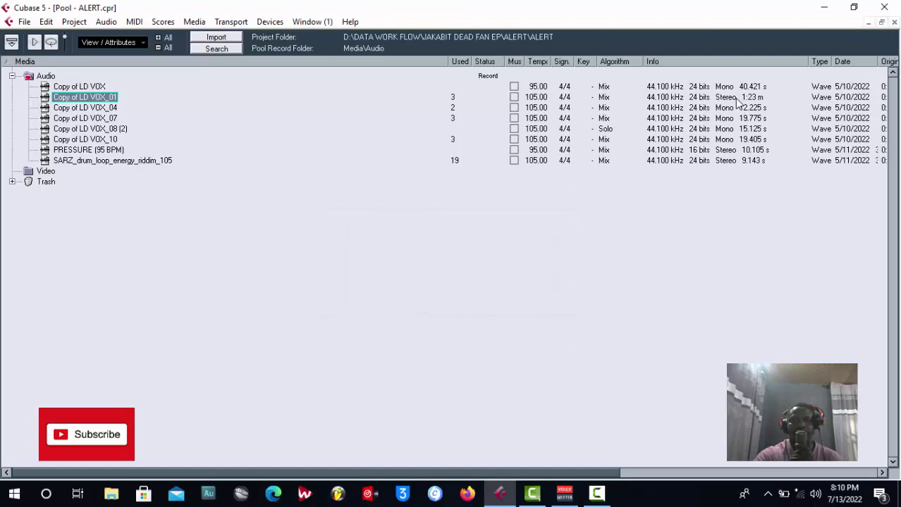
pyautogui.click(893, 22)
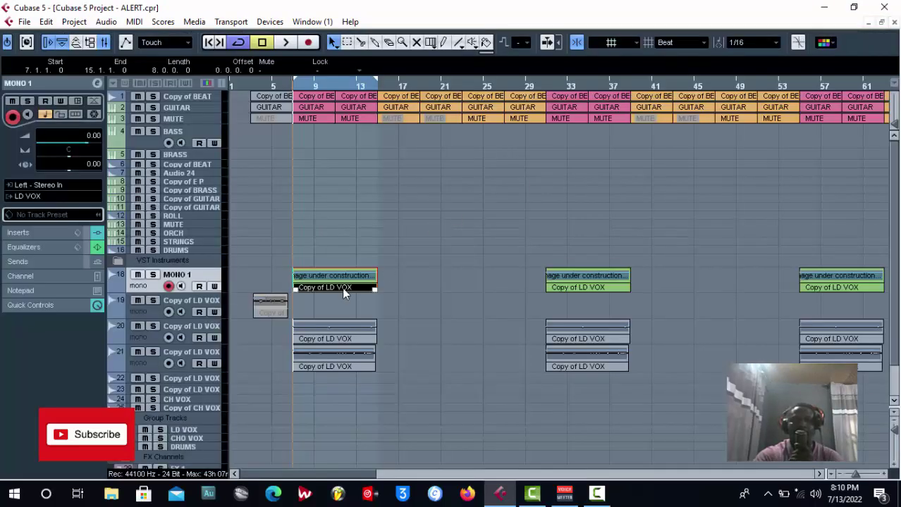
pyautogui.doubleClick(342, 282)
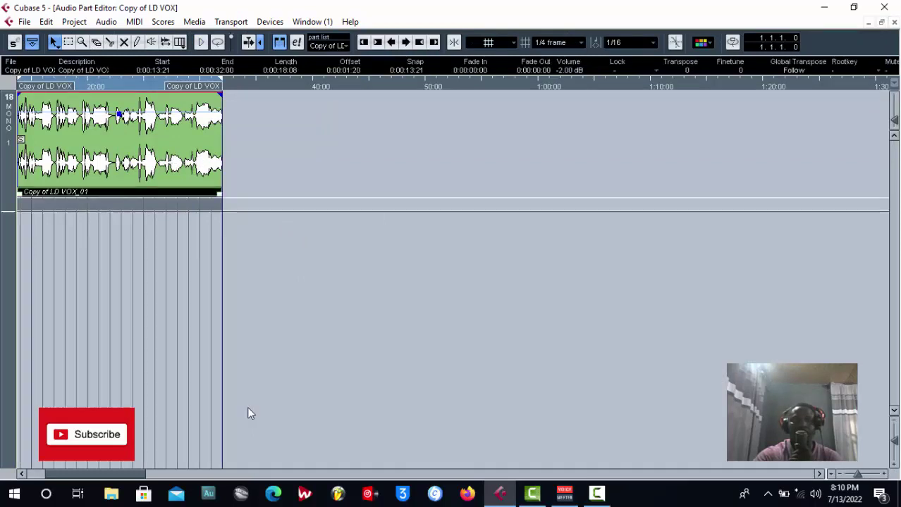
pyautogui.moveTo(57, 470); pyautogui.dragTo(48, 470)
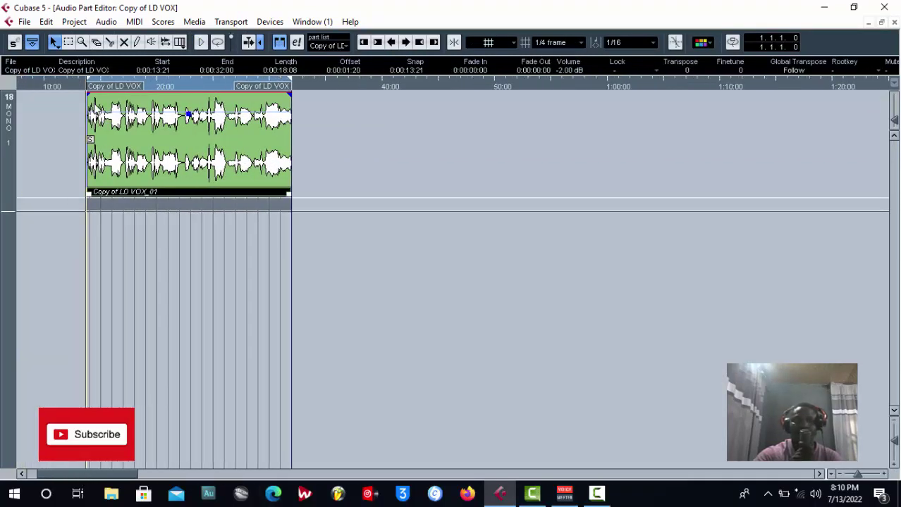
pyautogui.click(893, 23)
pyautogui.click(335, 222)
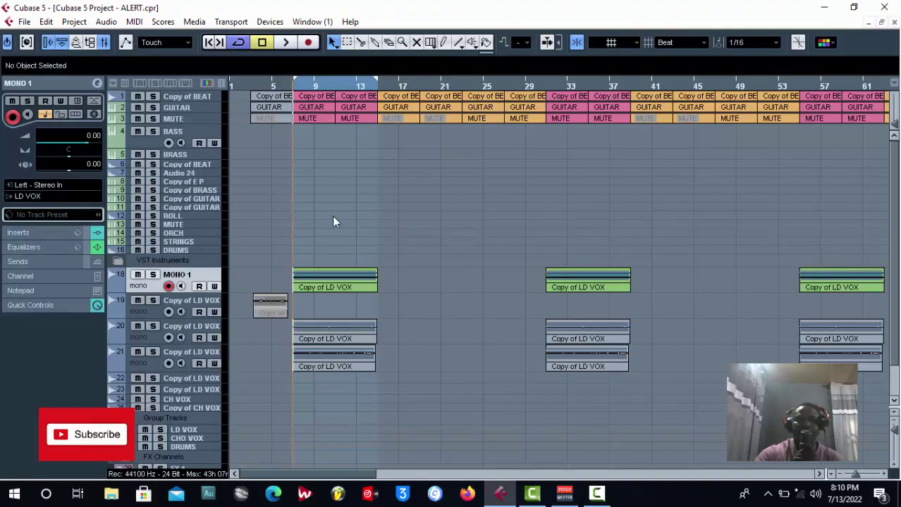